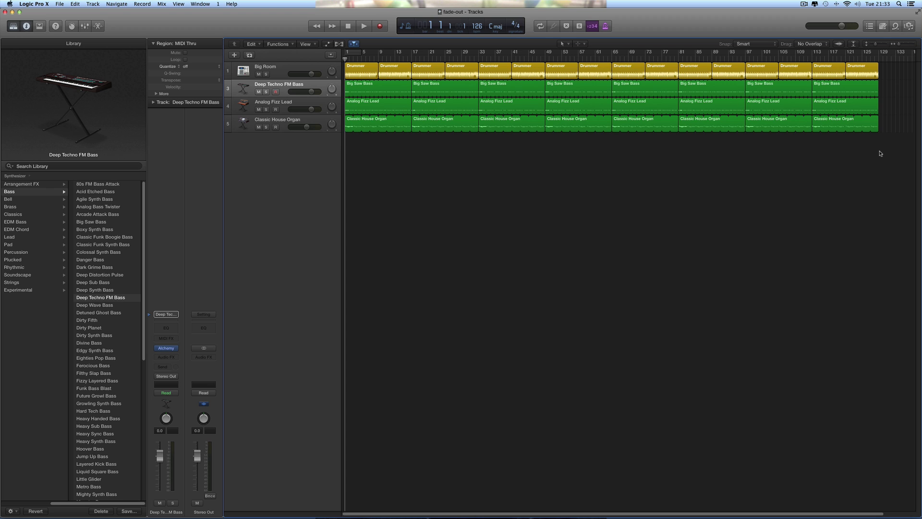
# - Add a Fade Out volume curve to the Stereo Out track via Mix > Create Track Automation
pyautogui.click(161, 3)
pyautogui.moveTo(185, 20)
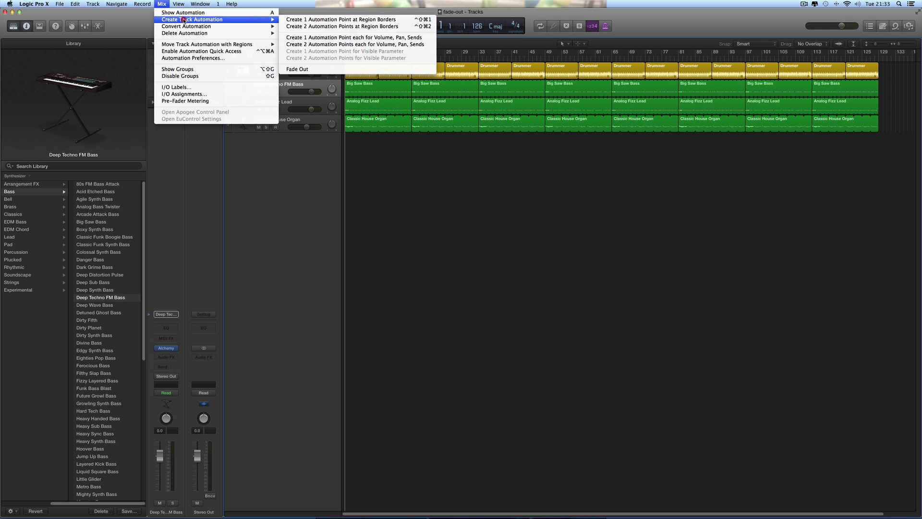
pyautogui.click(307, 70)
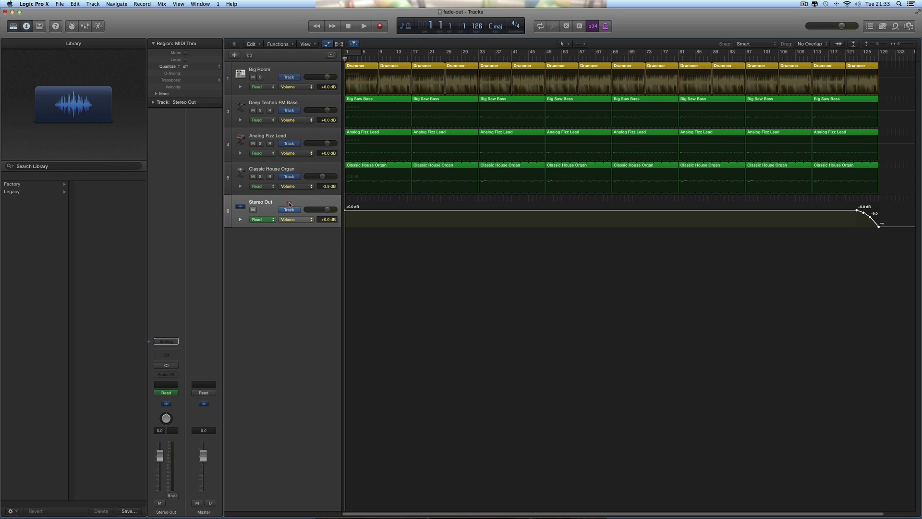
# - Show the mixer and try the Stereo Out fader, leaving it near 0 dB
pyautogui.click(85, 27)
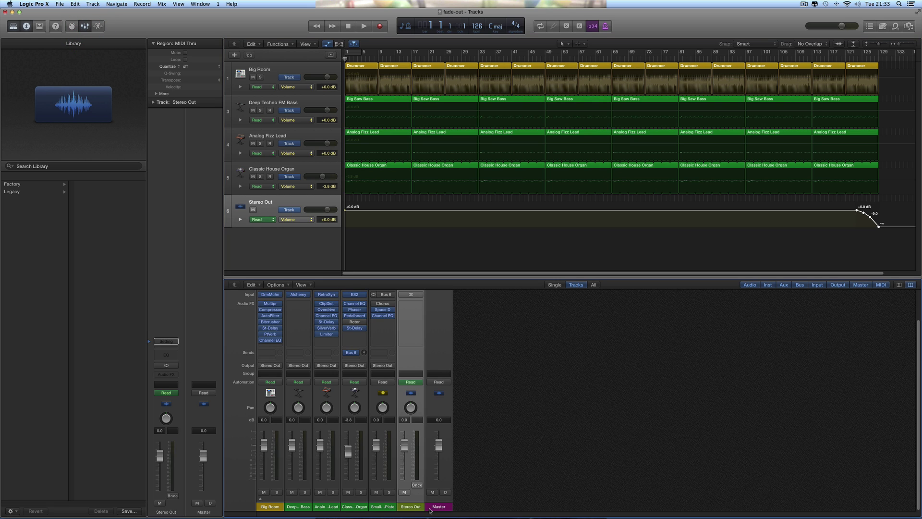
pyautogui.click(415, 501)
pyautogui.moveTo(405, 451); pyautogui.dragTo(404, 446)
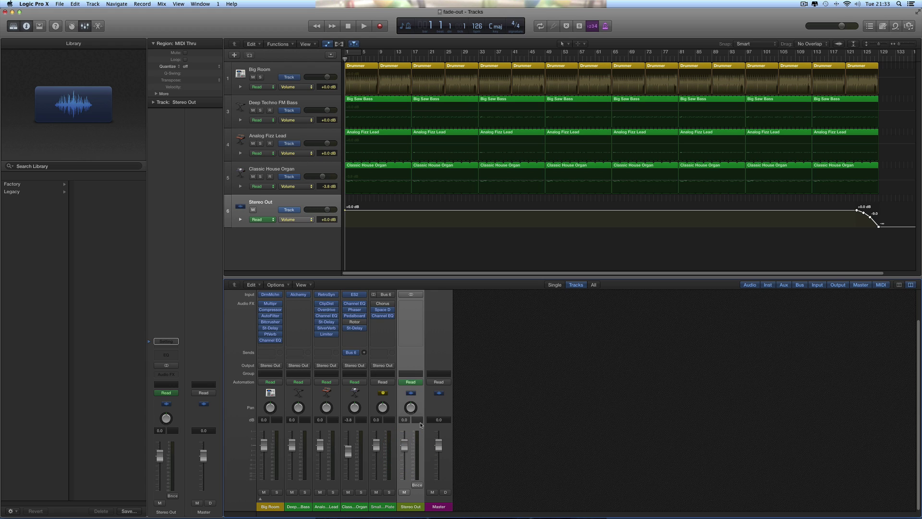
# - Test the Stereo Out header volume at -1.9 dB, reset it to +0.0 dB, and keep Volume automated
pyautogui.click(303, 208)
pyautogui.moveTo(327, 210); pyautogui.dragTo(314, 210)
pyautogui.keyDown('alt'); pyautogui.click(310, 210); pyautogui.keyUp('alt')
pyautogui.click(302, 220)
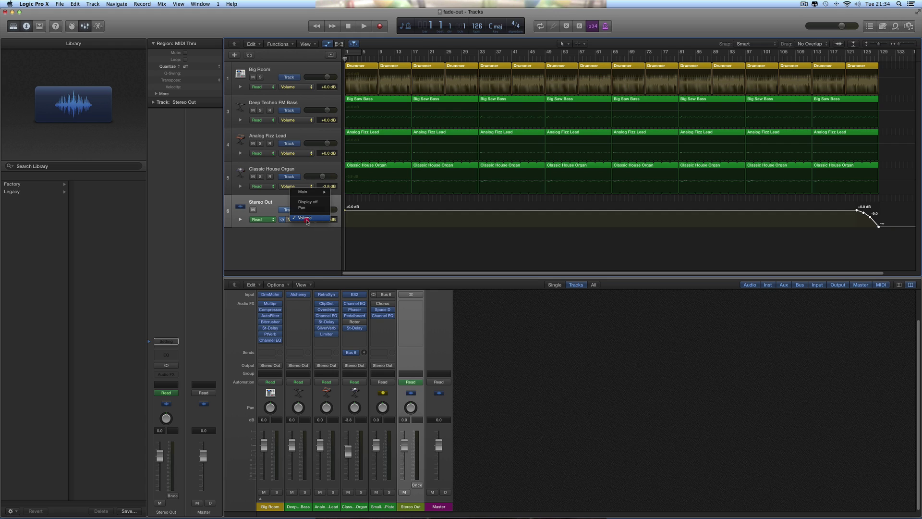
pyautogui.click(307, 219)
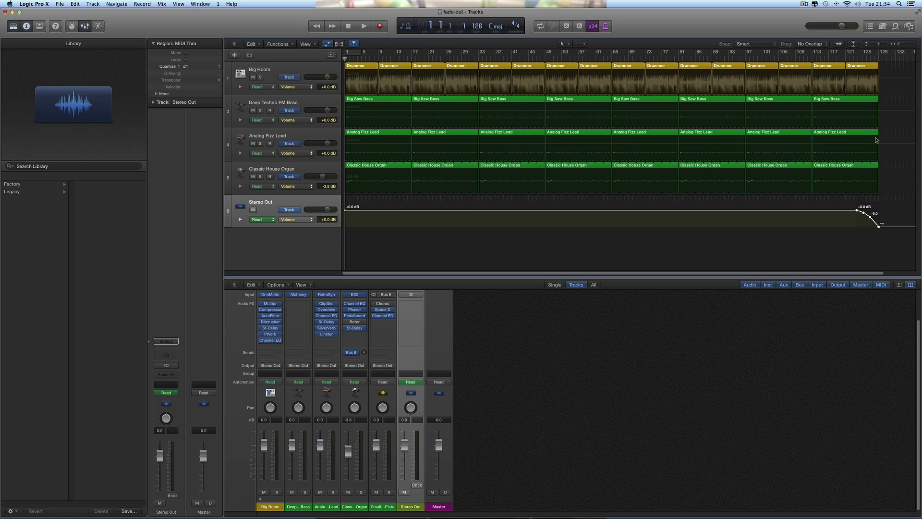
# - Zoom in on the final bars from bar 124 and enlarge the Stereo Out automation lane
pyautogui.click(858, 58)
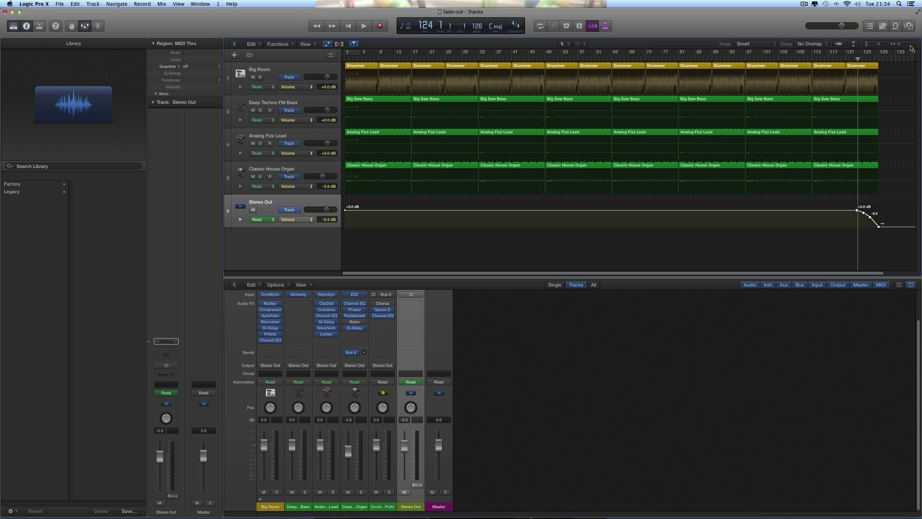
pyautogui.moveTo(910, 46); pyautogui.dragTo(915, 49)
pyautogui.press('super+Right')
pyautogui.press('super+Right')
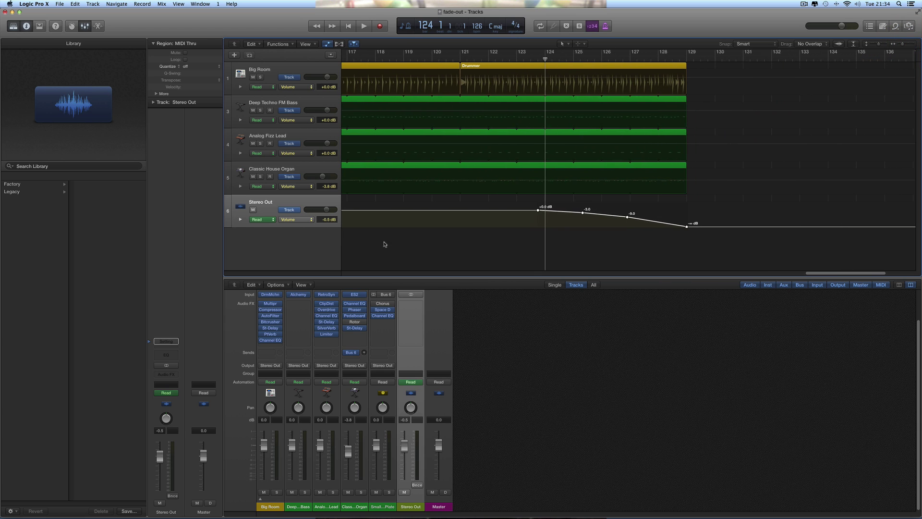
pyautogui.moveTo(320, 229); pyautogui.dragTo(319, 269)
# - Check the fade's starting point value and move the playhead onto it
pyautogui.click(538, 222)
pyautogui.click(538, 223)
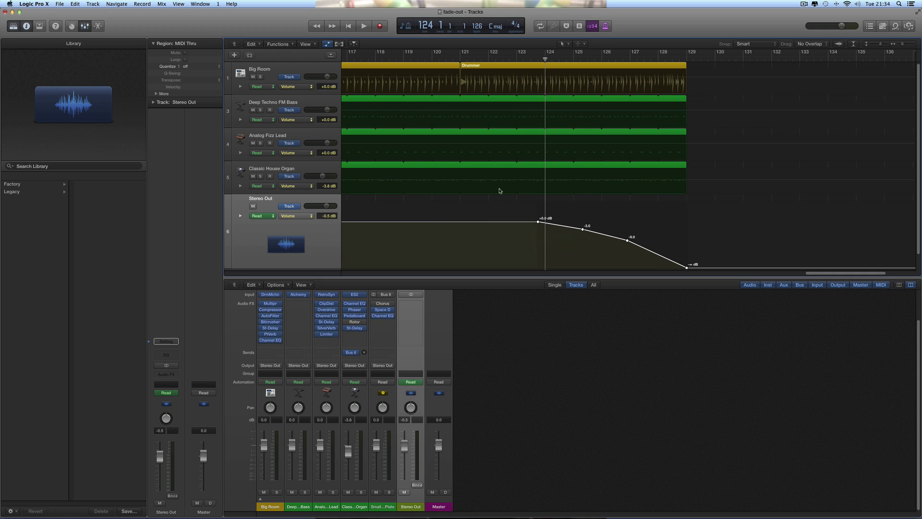
pyautogui.moveTo(545, 59); pyautogui.dragTo(546, 58)
# - Nudge the fade's silent end point, restore the start to +0.0 dB, and park the playhead there
pyautogui.click(687, 268)
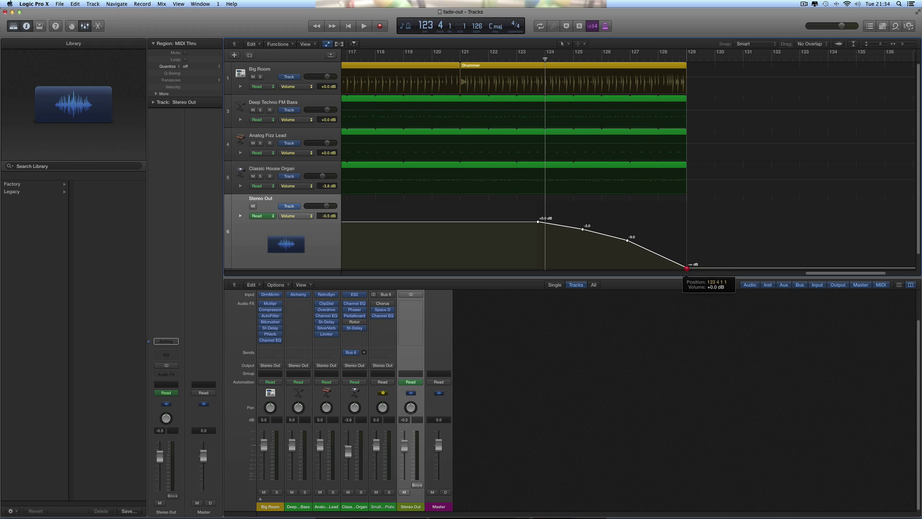
pyautogui.moveTo(686, 267); pyautogui.dragTo(687, 268)
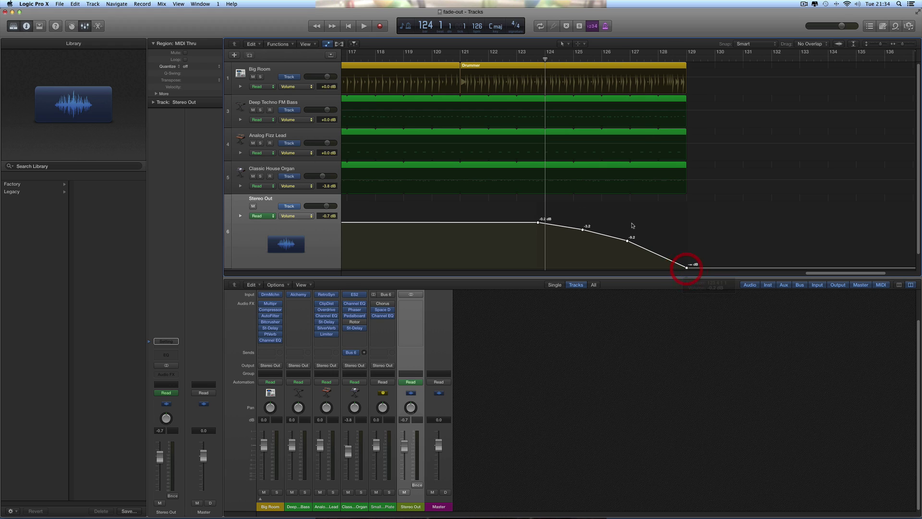
pyautogui.click(538, 222)
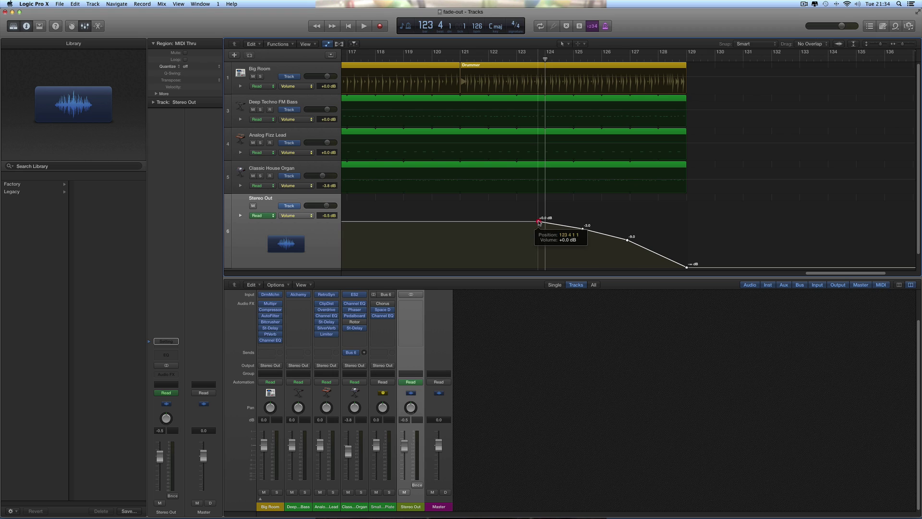
pyautogui.moveTo(538, 222); pyautogui.dragTo(539, 221)
pyautogui.click(536, 59)
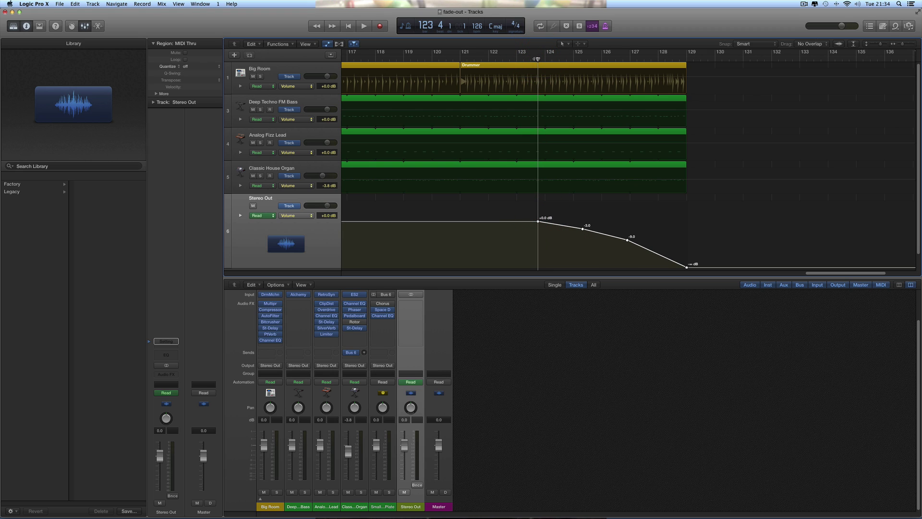
pyautogui.press('space')
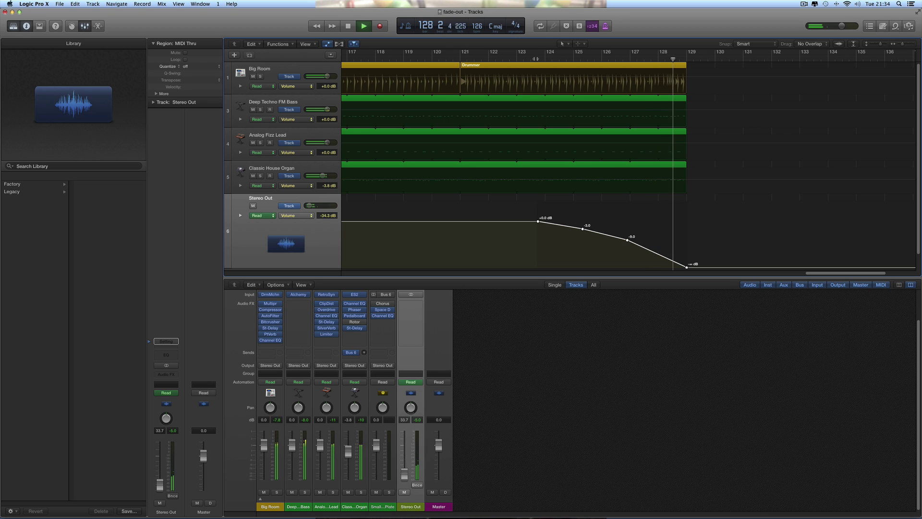
pyautogui.press('space')
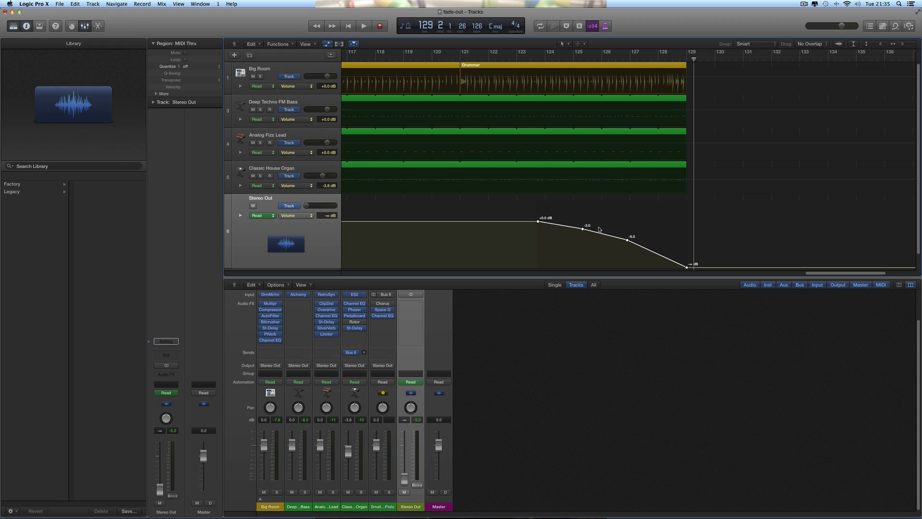
# - Move the fade's +0.0 dB starting point earlier to bar 121
pyautogui.click(582, 225)
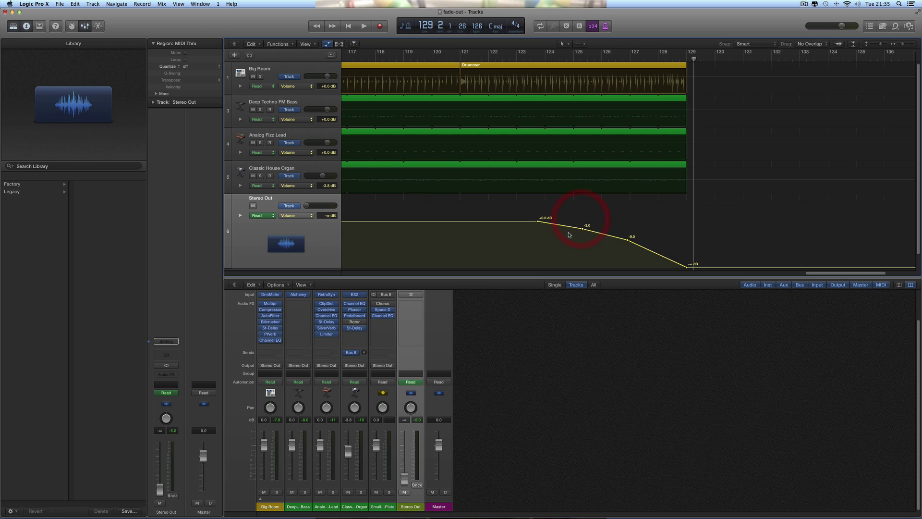
pyautogui.click(538, 222)
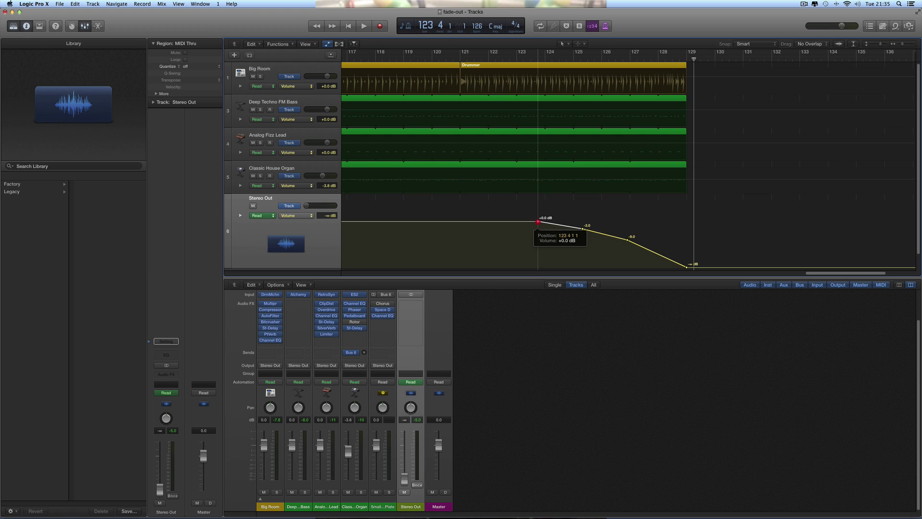
pyautogui.moveTo(539, 222); pyautogui.dragTo(461, 227)
pyautogui.click(497, 226)
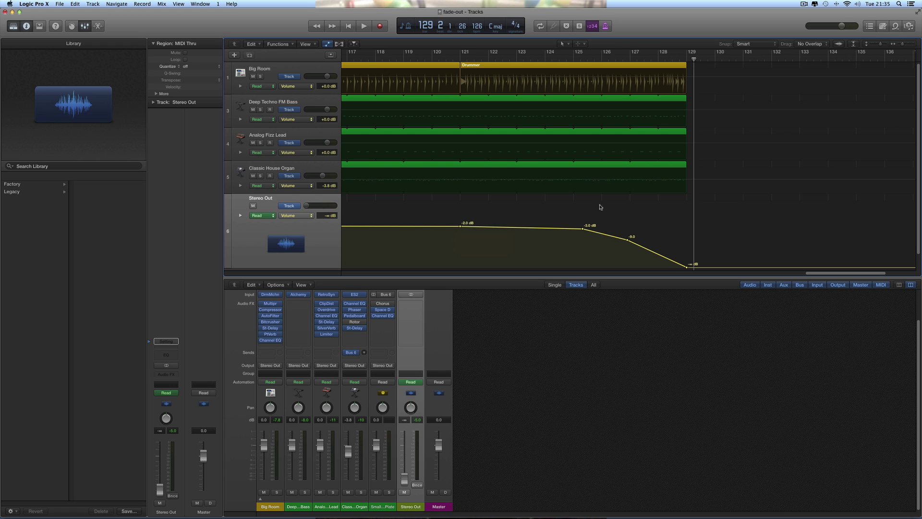
# - Add and drag fade points into a curve through -0.8, -2.4, -5.9 and -12.7 dB to -∞
pyautogui.click(514, 228)
pyautogui.moveTo(627, 242); pyautogui.dragTo(631, 246)
pyautogui.moveTo(583, 228); pyautogui.dragTo(595, 234)
pyautogui.click(553, 230)
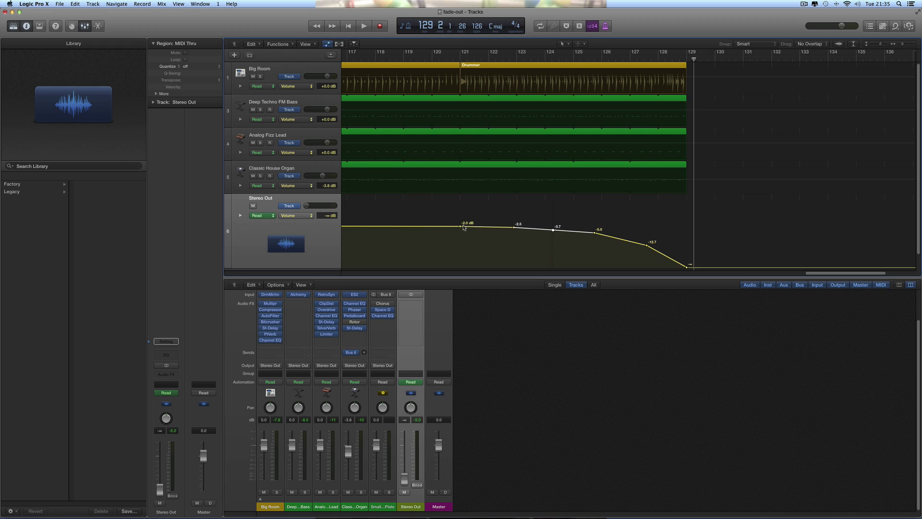
pyautogui.moveTo(461, 226); pyautogui.dragTo(616, 234)
pyautogui.click(455, 61)
pyautogui.press('space')
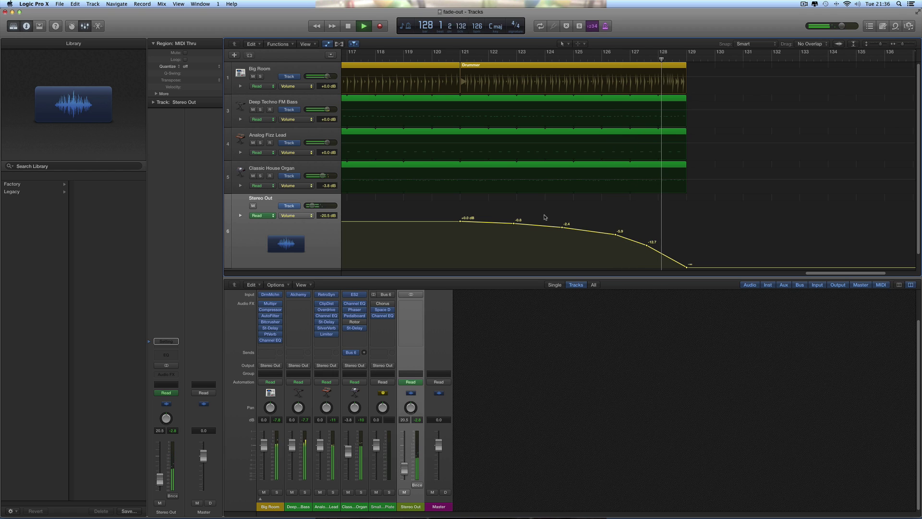
pyautogui.press('space')
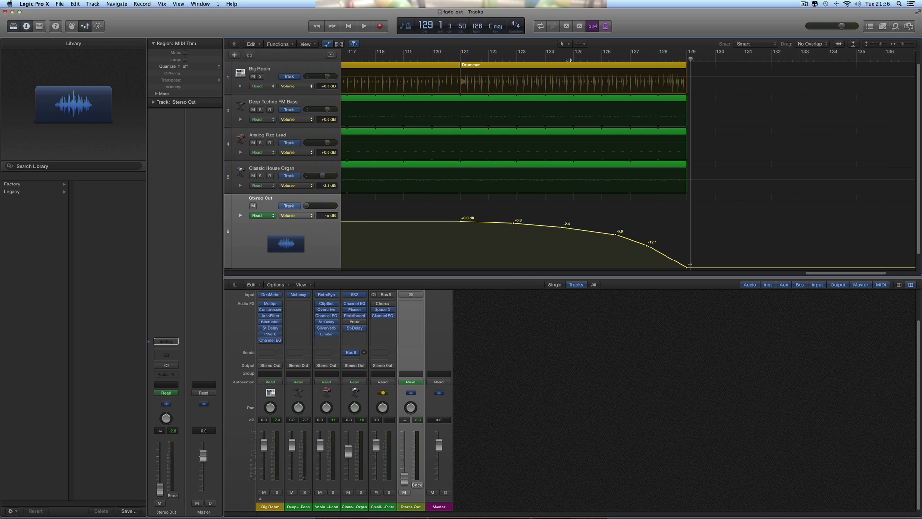
pyautogui.click(567, 53)
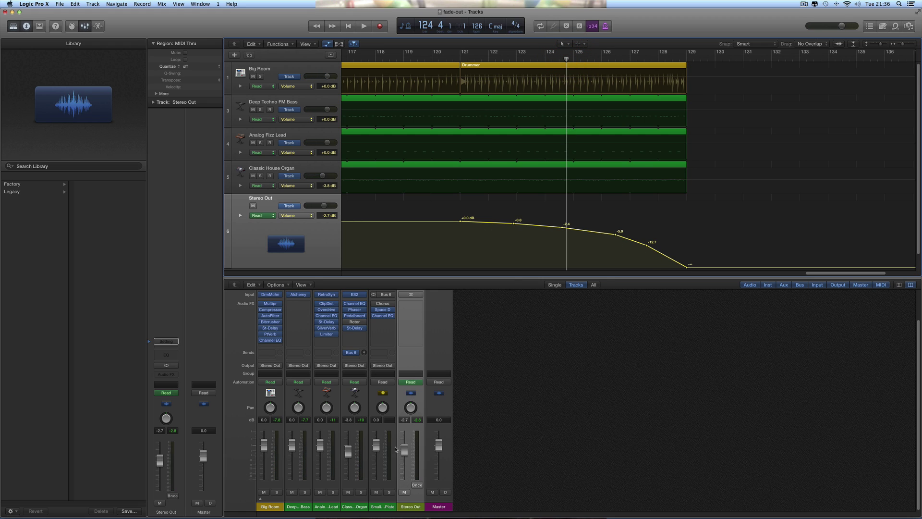
pyautogui.moveTo(398, 449)
pyautogui.mouseDown()
pyautogui.moveTo(398, 479)
pyautogui.moveTo(405, 454)
pyautogui.mouseUp()
pyautogui.press('space')
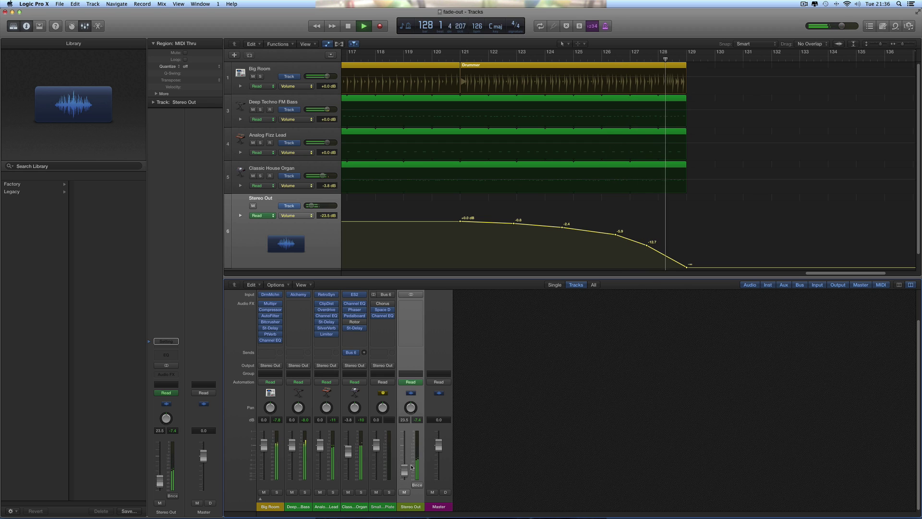
pyautogui.press('space')
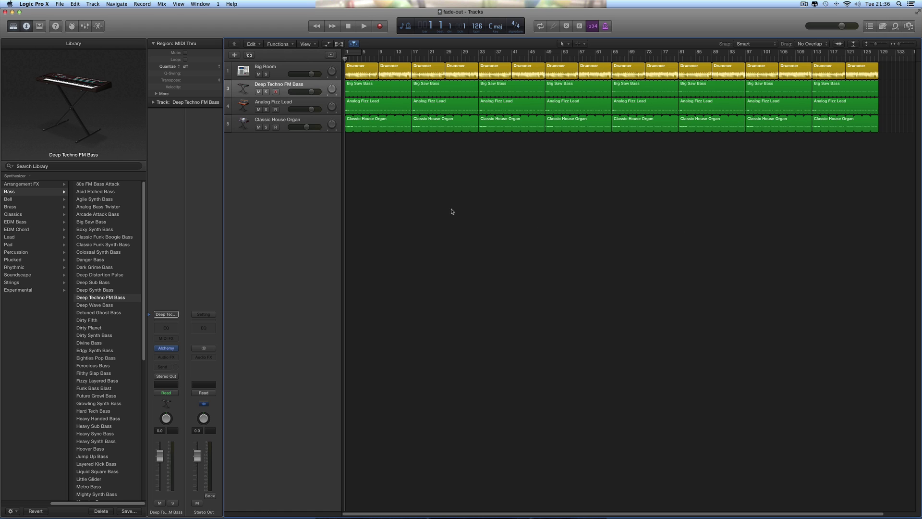
# - Create a Stereo Out arrangement track from the mixer strip's context menu and make it taller
pyautogui.click(87, 26)
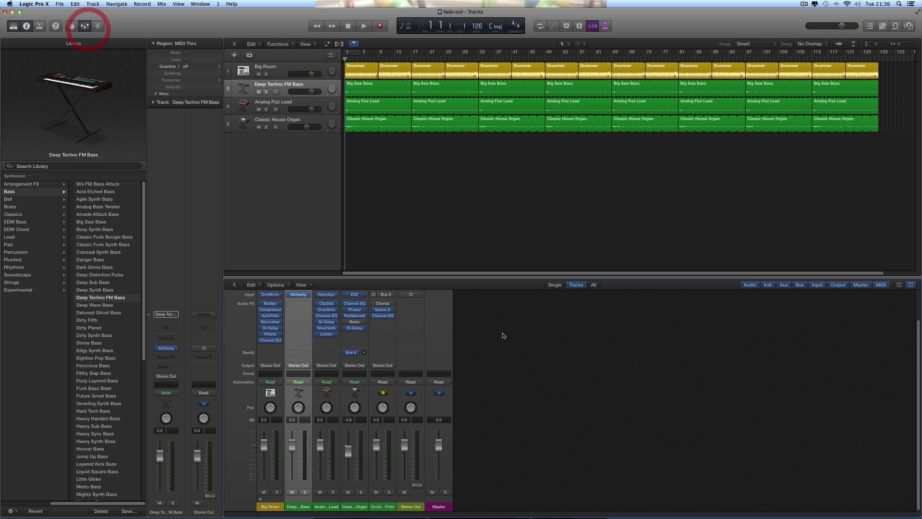
pyautogui.click(419, 502)
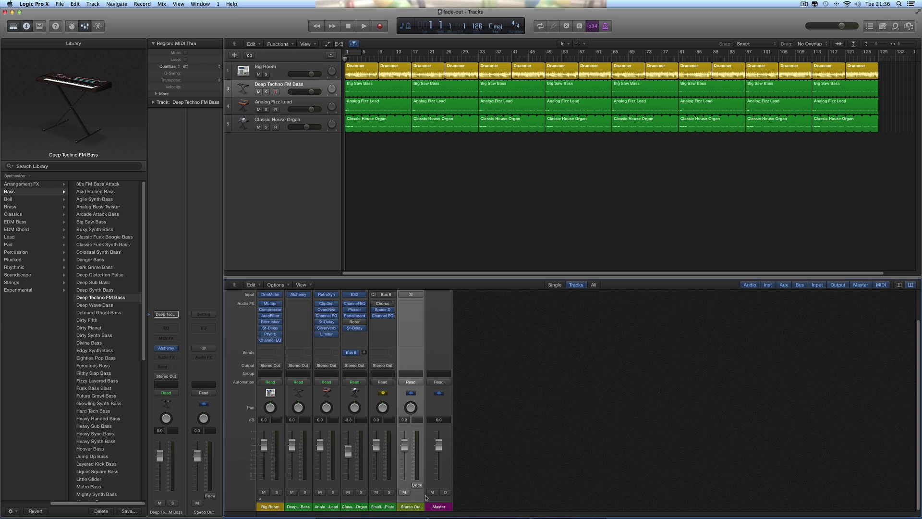
pyautogui.rightClick(415, 496)
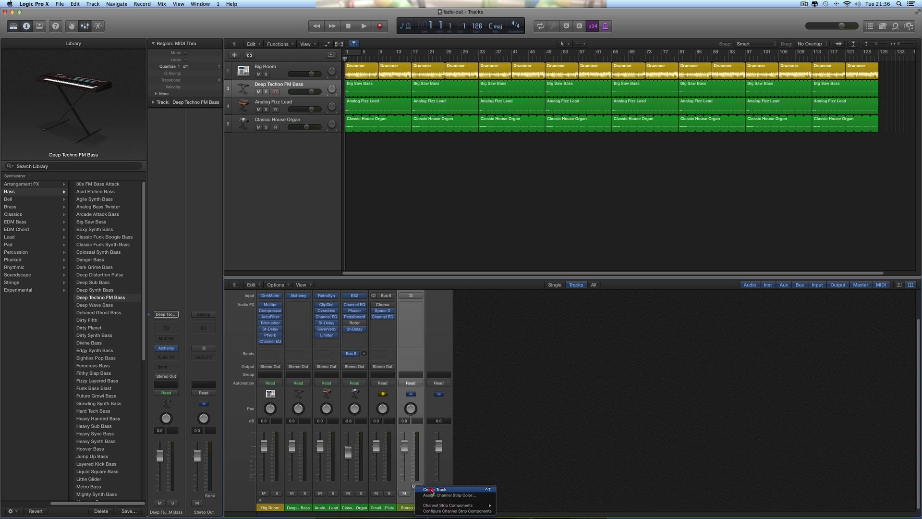
pyautogui.click(431, 490)
pyautogui.moveTo(289, 150); pyautogui.dragTo(289, 196)
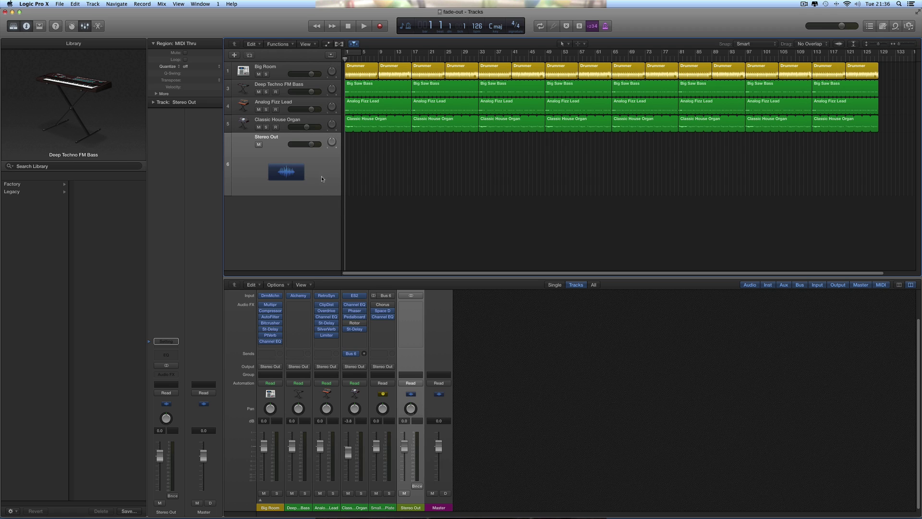
# - Display Volume automation on the Stereo Out track and place the playhead at bar 122
pyautogui.click(329, 45)
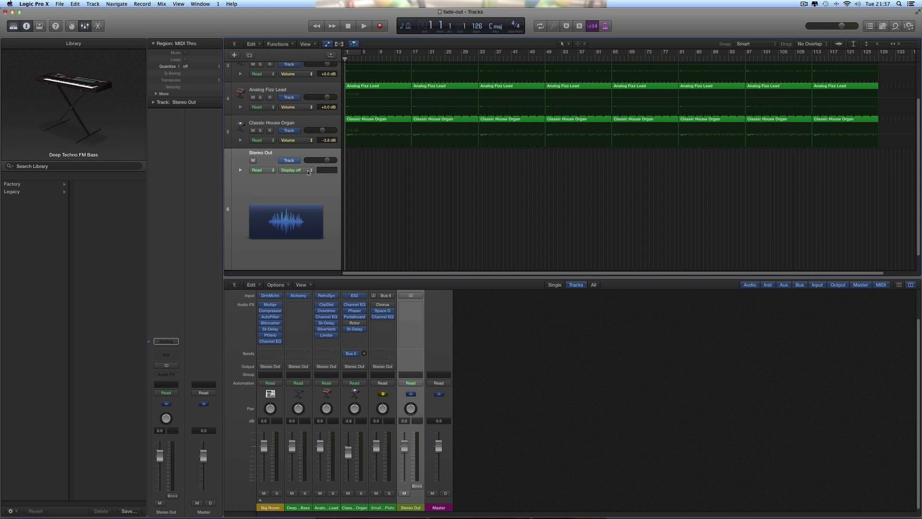
pyautogui.click(308, 171)
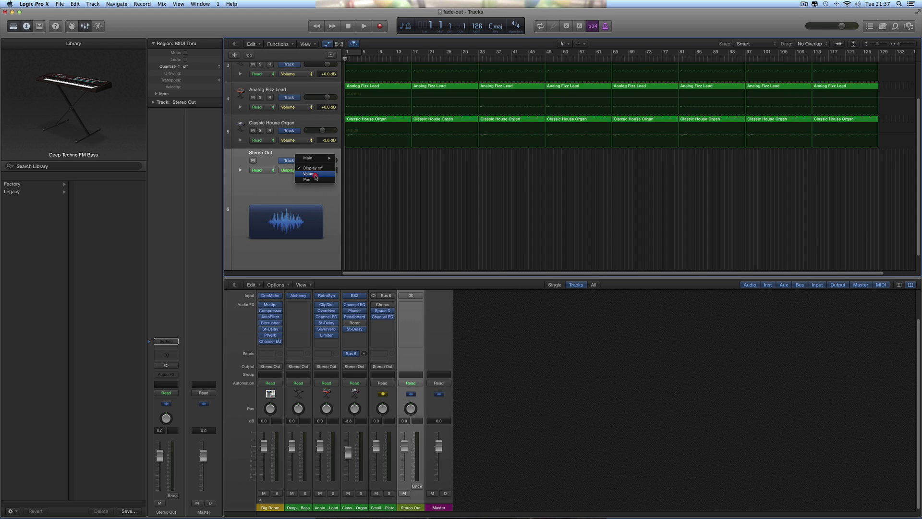
pyautogui.click(313, 174)
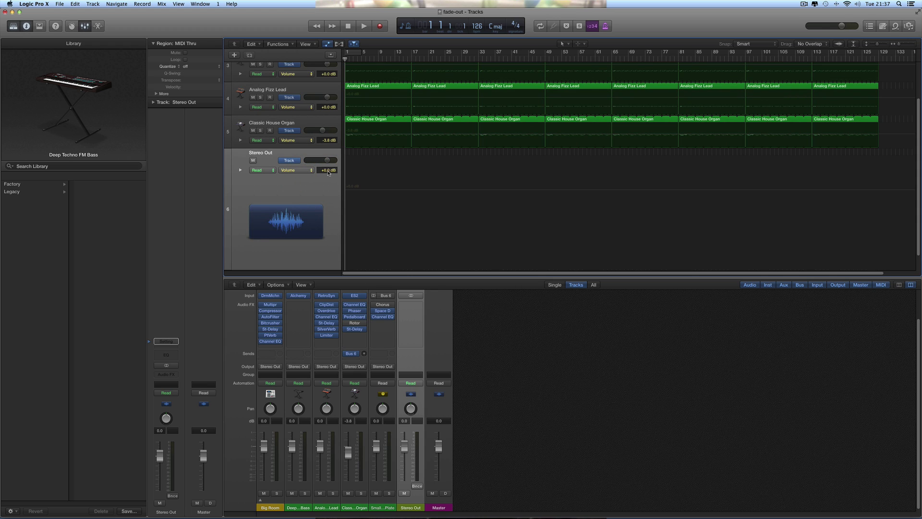
pyautogui.click(328, 172)
pyautogui.hscroll(1, 831, 187)
pyautogui.click(839, 56)
# - Zoom into the final bars, set the playhead at bar 124 beat 3, and select Stereo Out
pyautogui.press('super+Right')
pyautogui.press('super+Right')
pyautogui.press('super+Right')
pyautogui.press('super+Right')
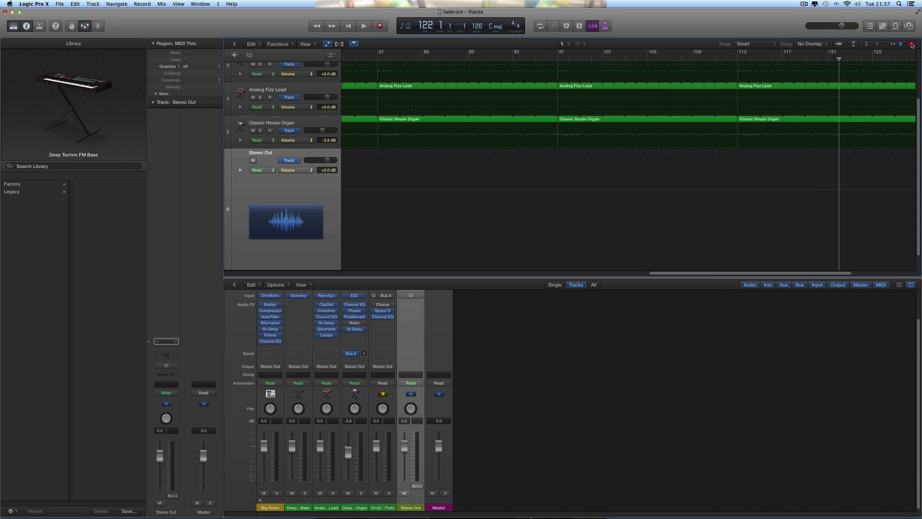
pyautogui.hscroll(2, 568, 152)
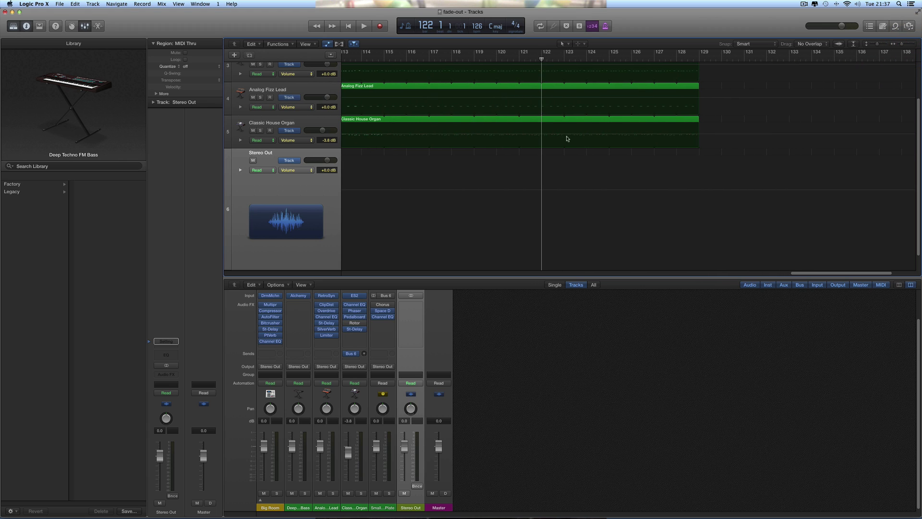
pyautogui.click(531, 60)
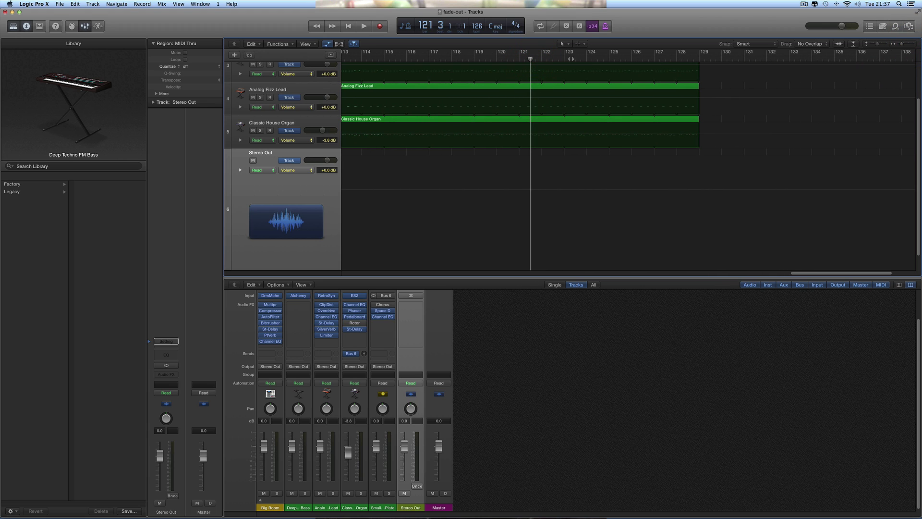
pyautogui.moveTo(530, 60); pyautogui.dragTo(610, 75)
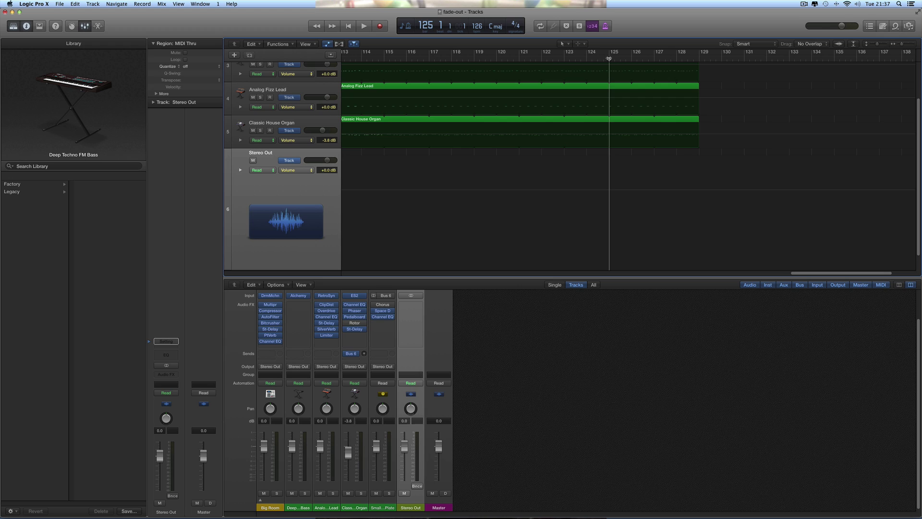
pyautogui.moveTo(609, 59); pyautogui.dragTo(598, 58)
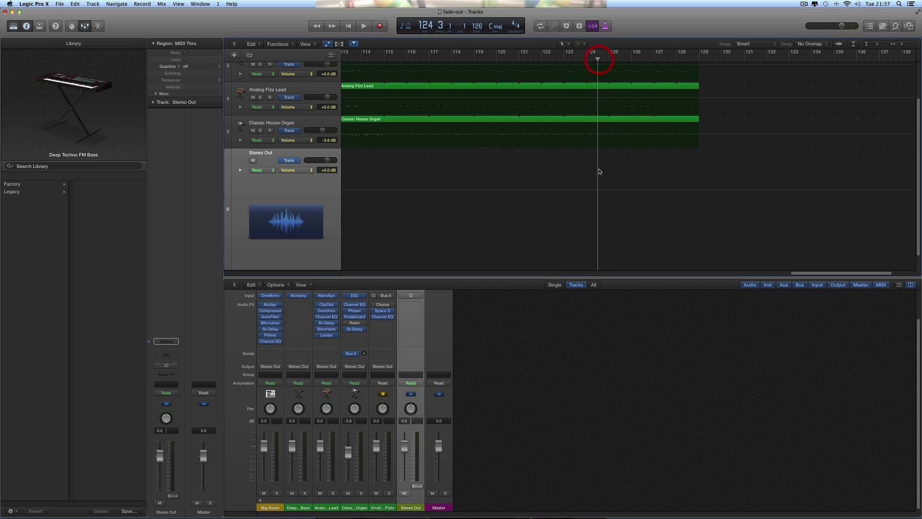
pyautogui.click(611, 191)
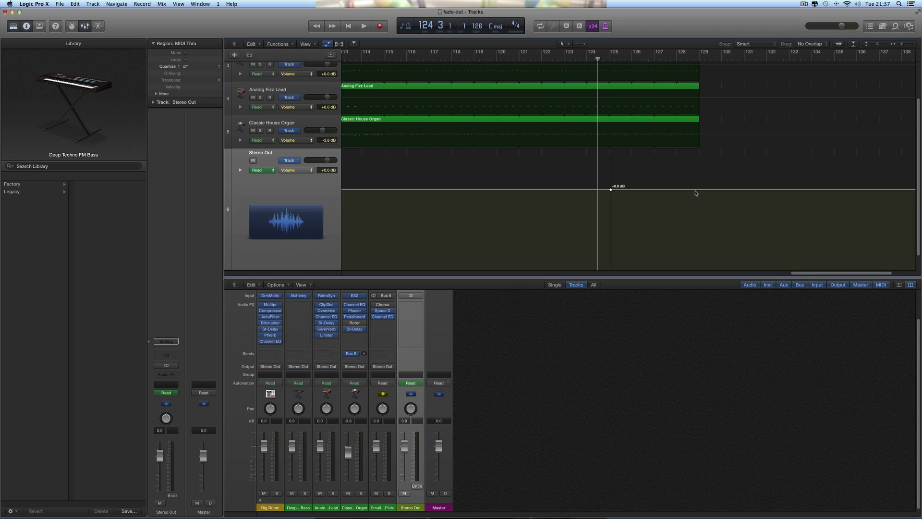
# - Zoom into bars 124–130, add a fade point, and drag the end point down to −∞ dB
pyautogui.hscroll(1, 699, 188)
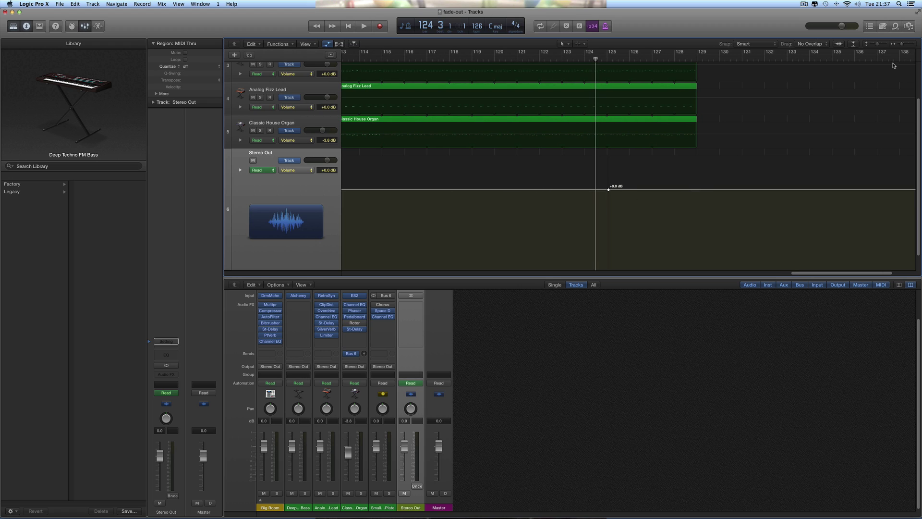
pyautogui.moveTo(909, 47); pyautogui.dragTo(911, 47)
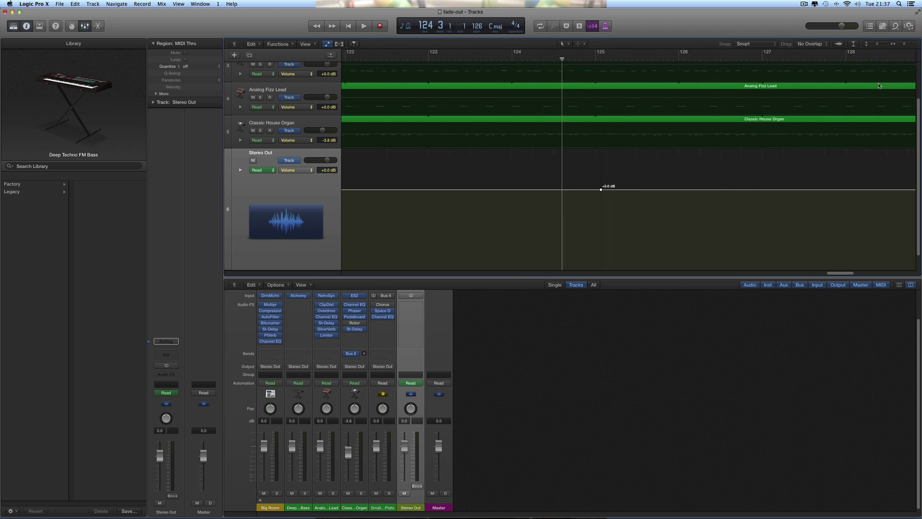
pyautogui.click(810, 190)
pyautogui.moveTo(810, 191); pyautogui.dragTo(819, 251)
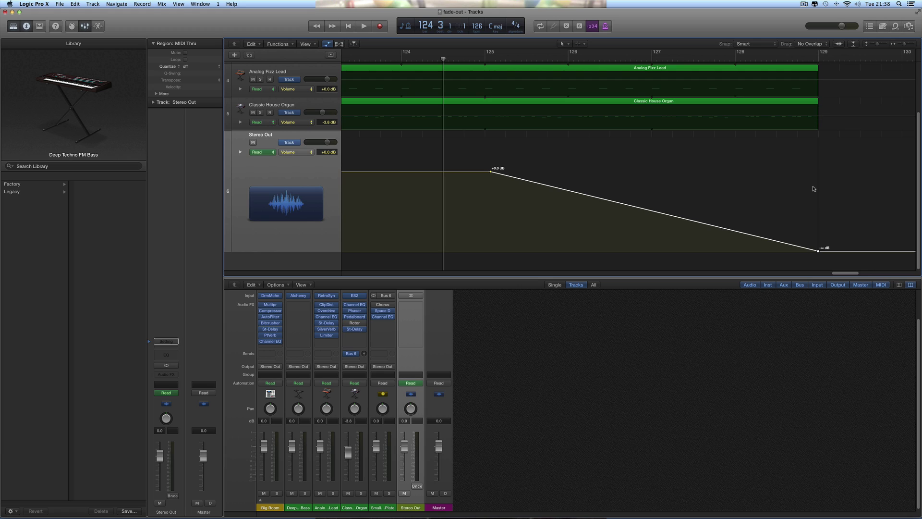
# - Readjust the silent end point and add curve points raised to -1.5 and -4.0 dB
pyautogui.moveTo(818, 251); pyautogui.dragTo(826, 251)
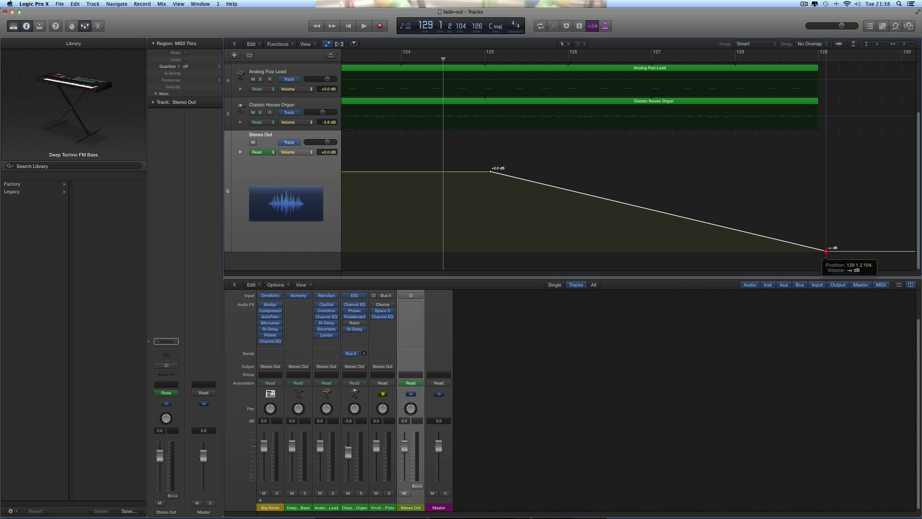
pyautogui.moveTo(827, 251); pyautogui.dragTo(817, 251)
pyautogui.click(565, 184)
pyautogui.moveTo(565, 185); pyautogui.dragTo(564, 178)
pyautogui.click(628, 192)
pyautogui.moveTo(628, 191); pyautogui.dragTo(636, 188)
# - Refine the curve to about -1.0, -3.4, -9.2 and -20.4 dB before silence
pyautogui.moveTo(703, 210); pyautogui.dragTo(720, 204)
pyautogui.moveTo(779, 231); pyautogui.dragTo(780, 226)
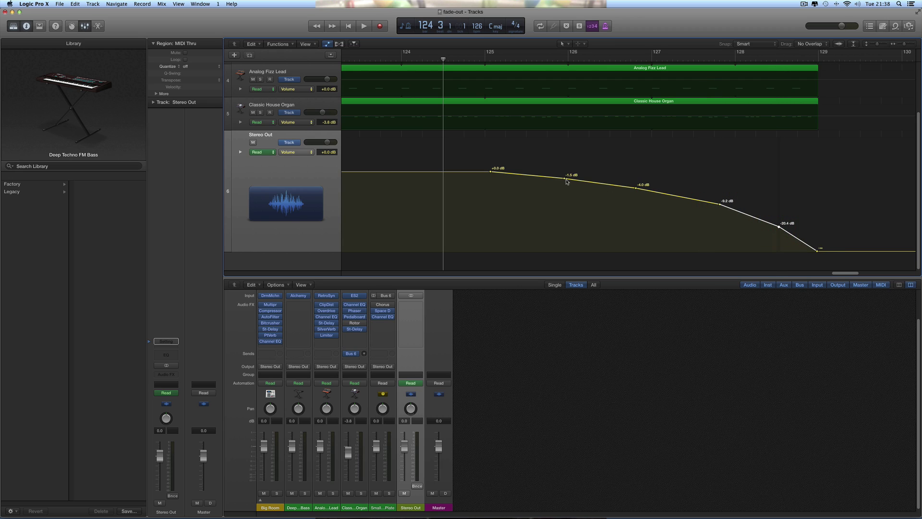
pyautogui.moveTo(565, 177); pyautogui.dragTo(565, 175)
pyautogui.moveTo(638, 188); pyautogui.dragTo(643, 186)
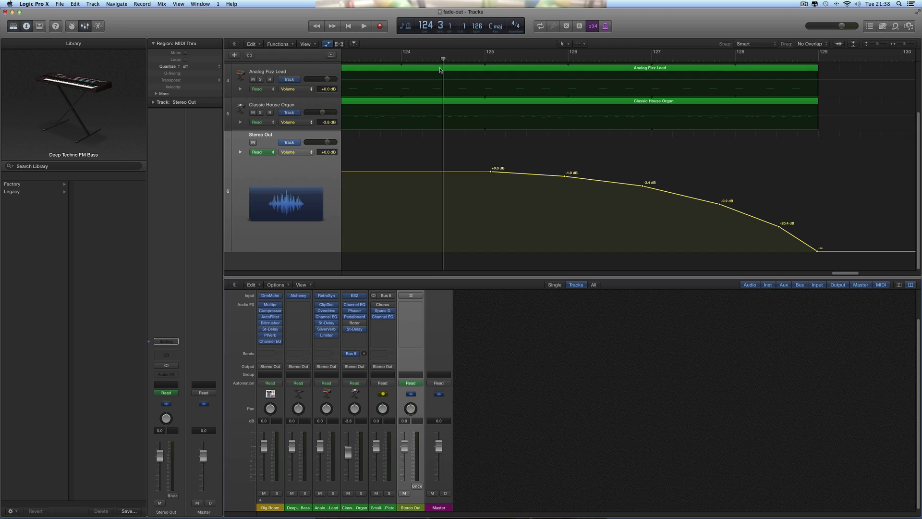
# - Play the ending from bar 124 and stop once the fade reaches -∞ at bar 129
pyautogui.press('space')
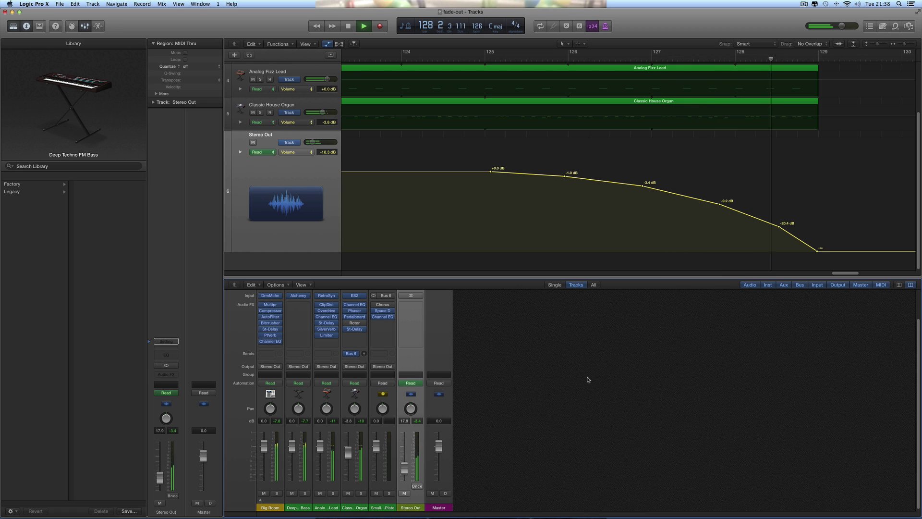
pyautogui.press('space')
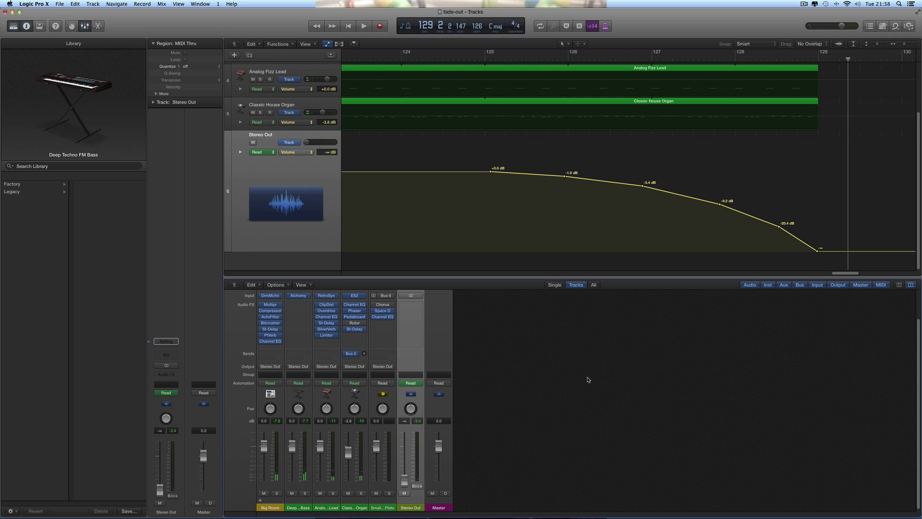